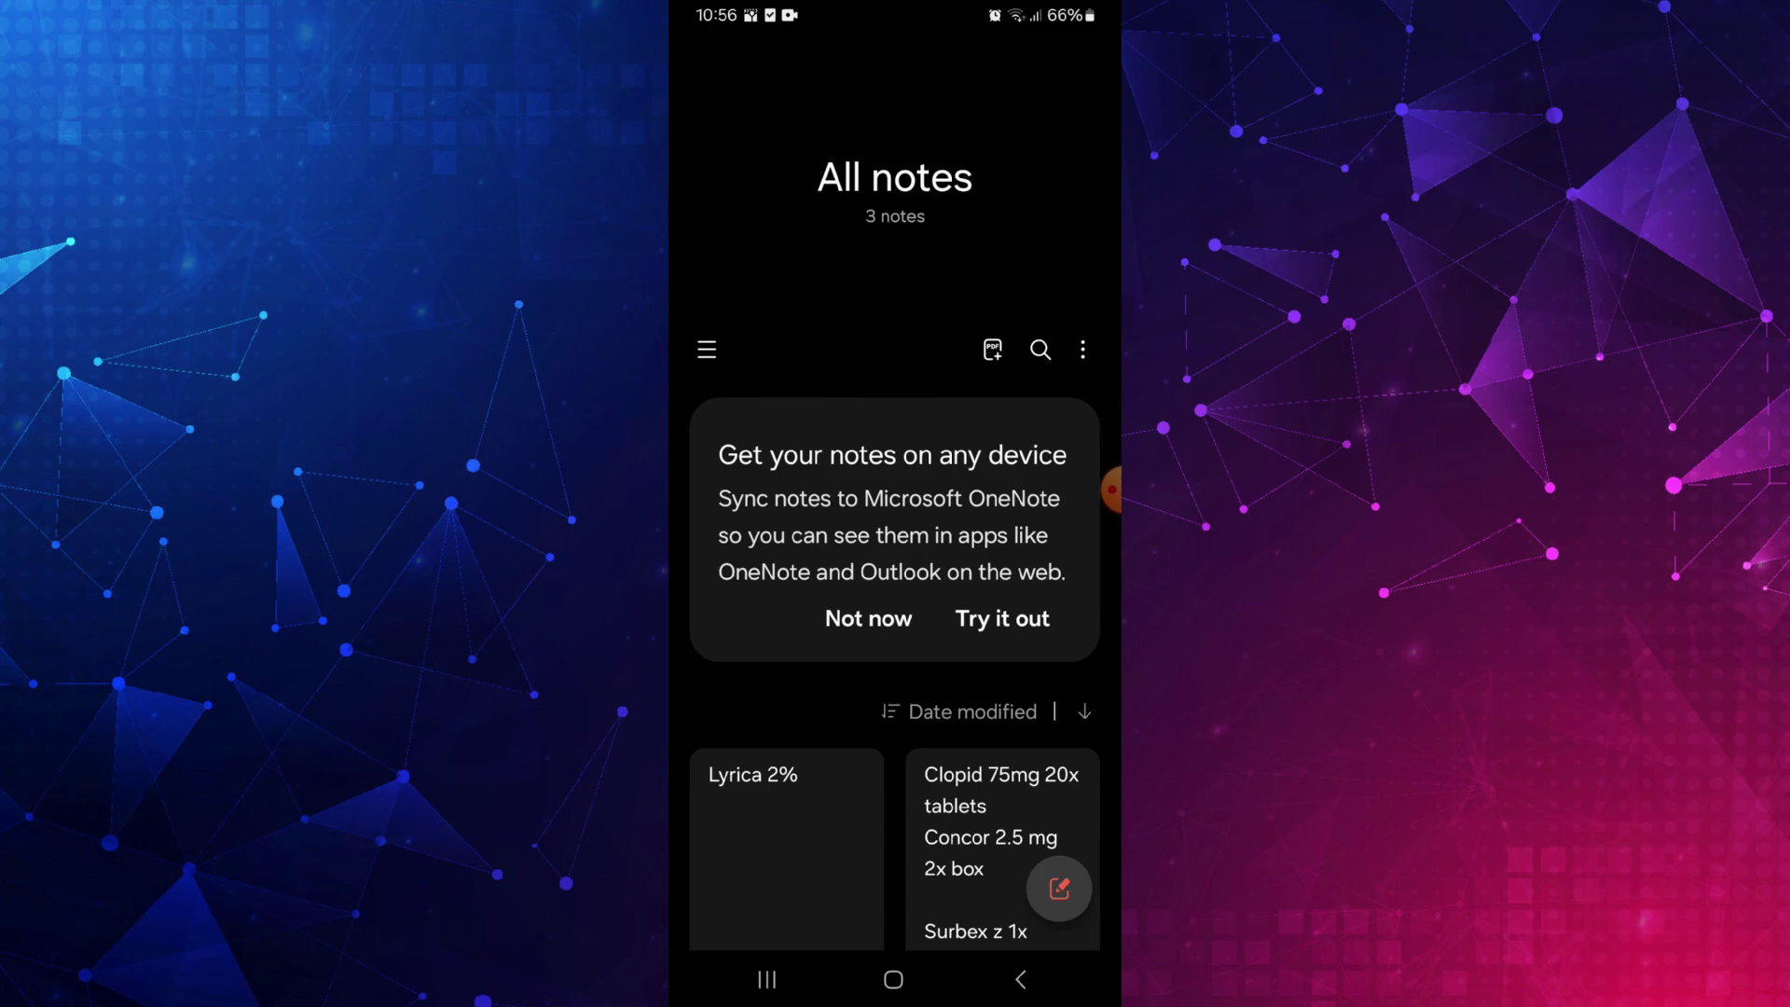
Step: Open Notes settings and toggle 'Sync with Samsung Cloud' off and back on
click(707, 348)
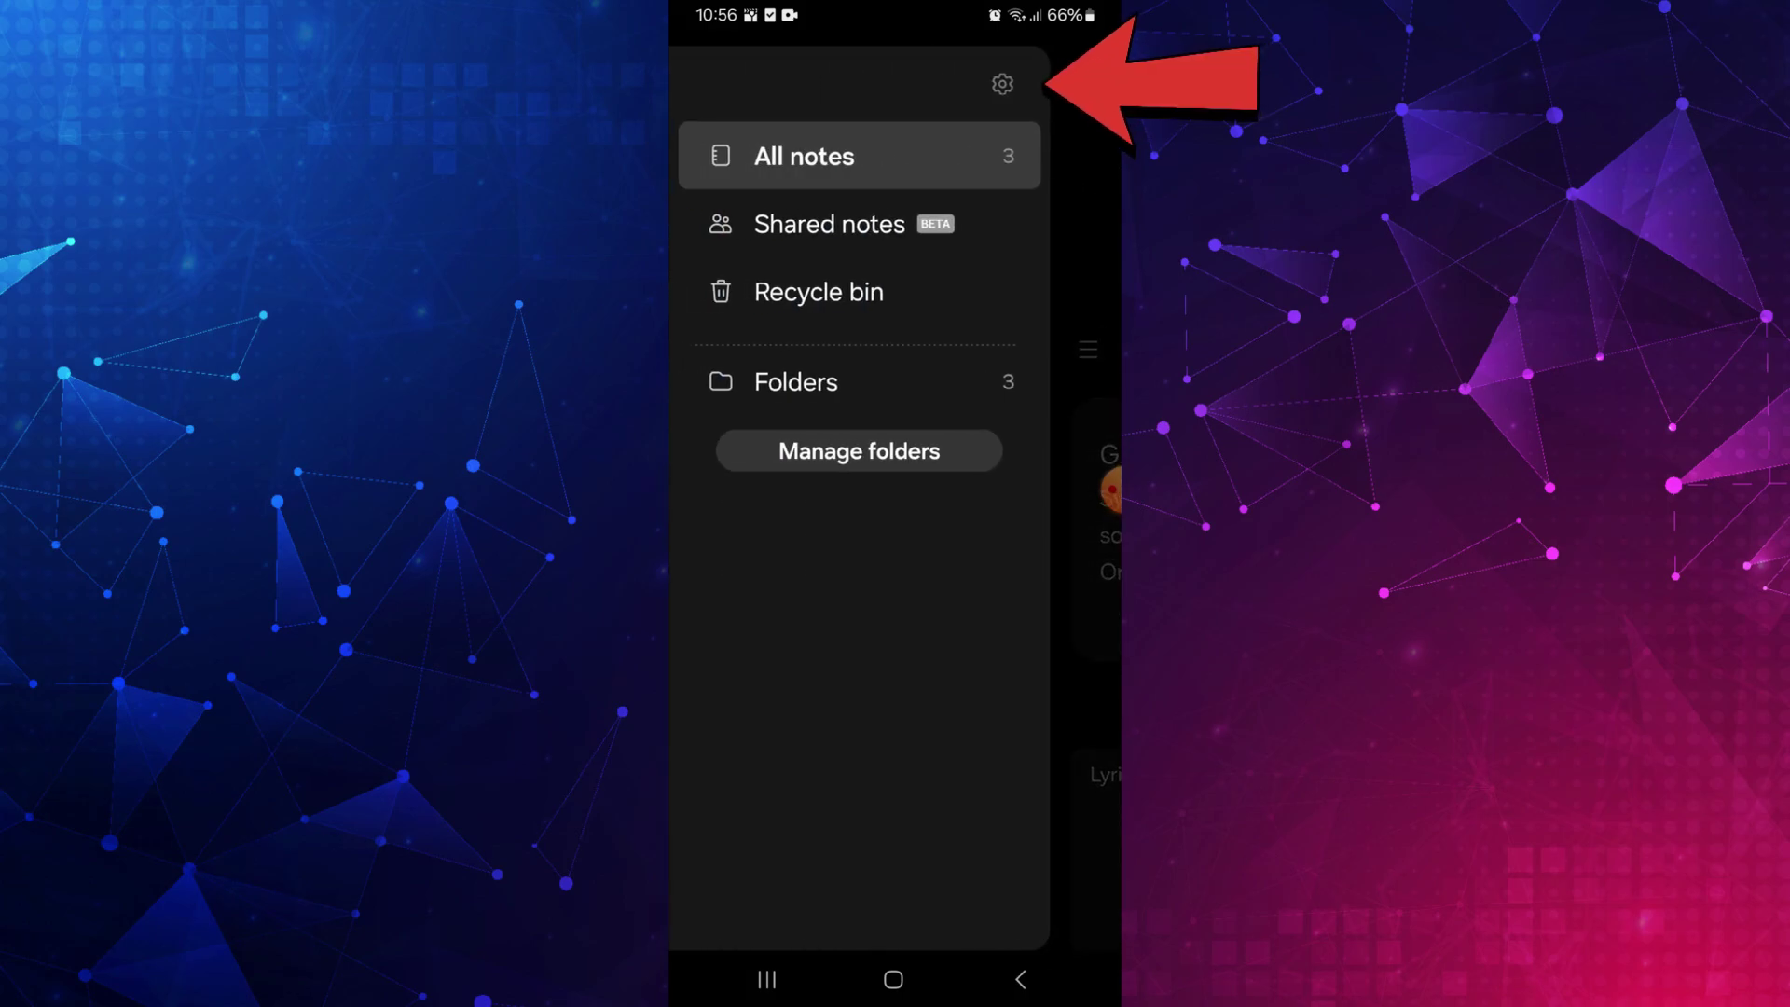
click(1001, 85)
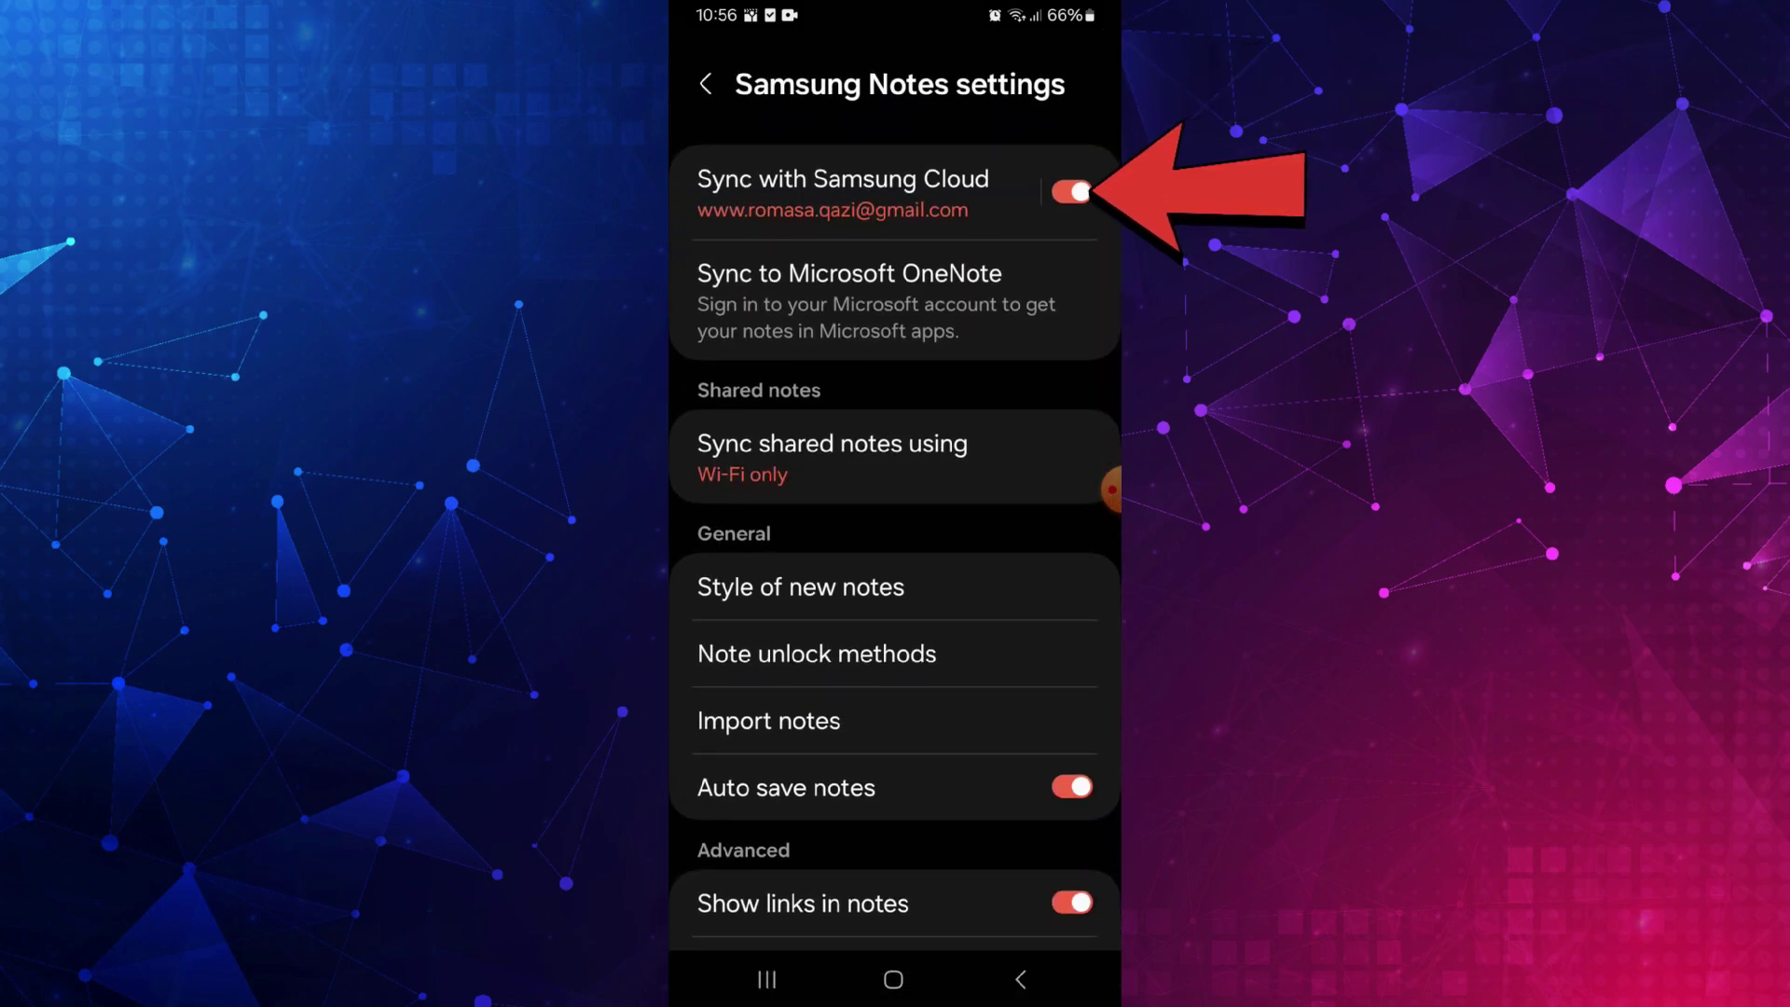
click(1072, 192)
click(1073, 192)
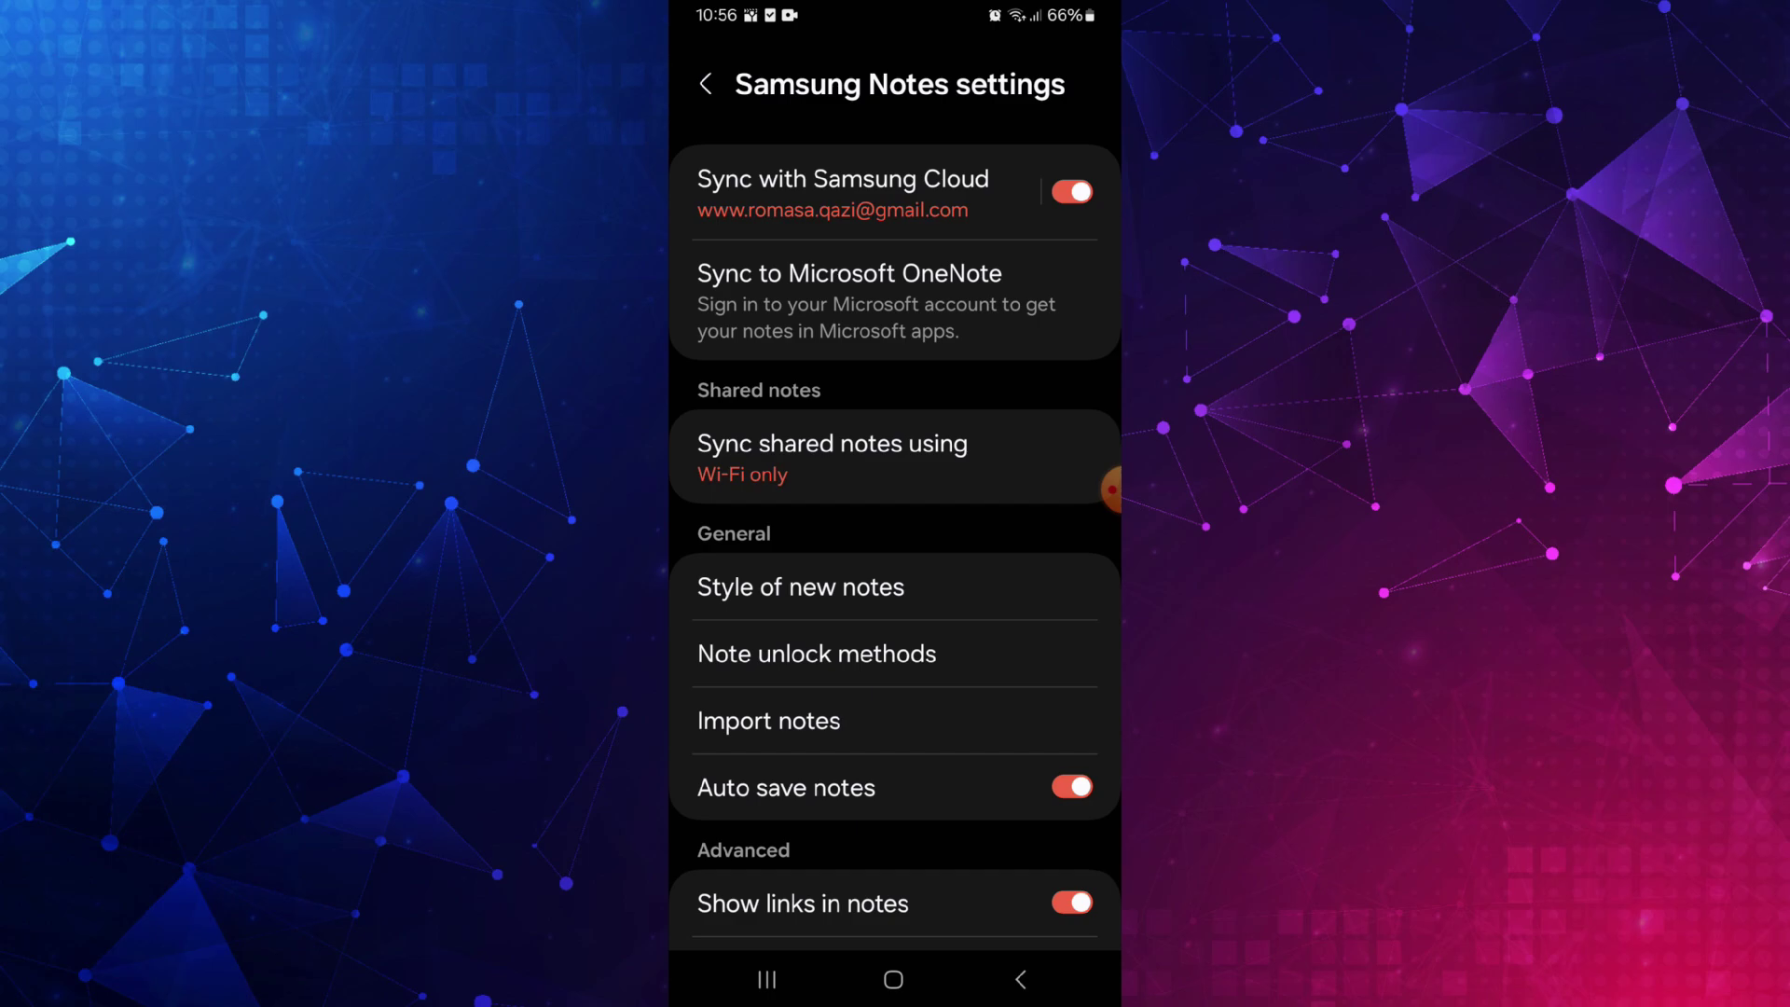
Step: Open the Samsung Notes sync page showing sync on and last synced at 10:56 pm
click(844, 191)
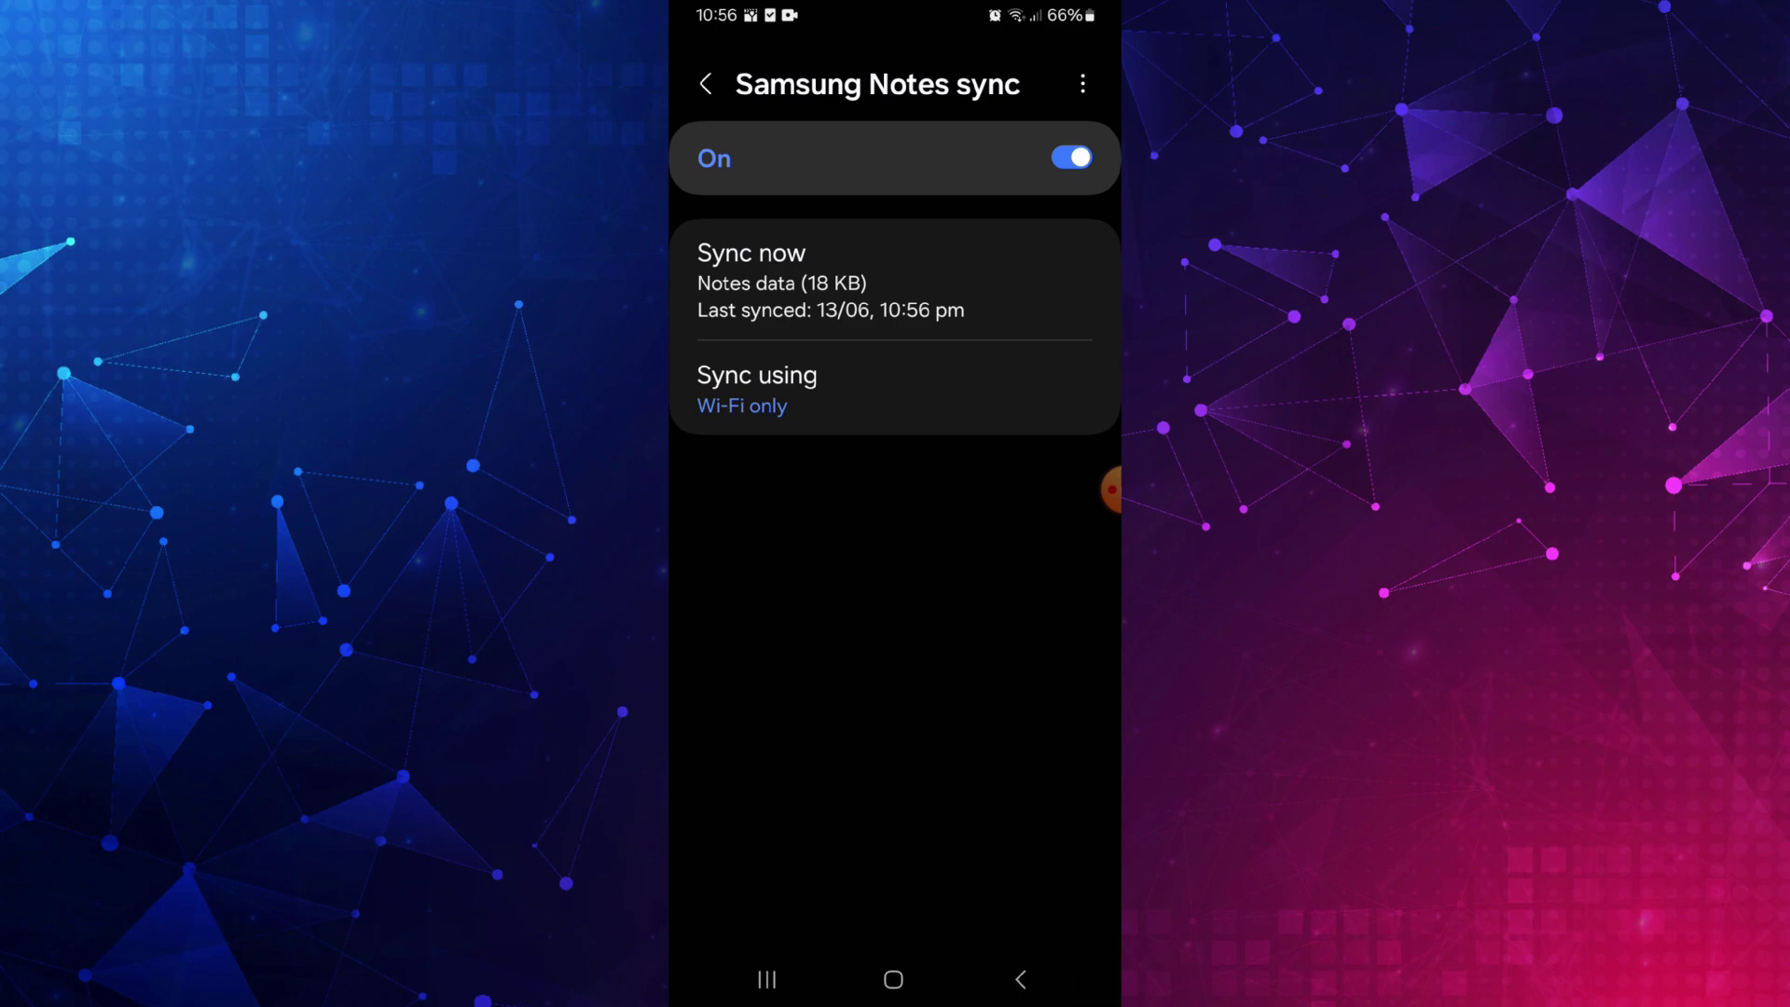
Step: Go home, launch Settings from the app drawer, and open the Samsung account page
click(893, 980)
drag(895, 770, 896, 349)
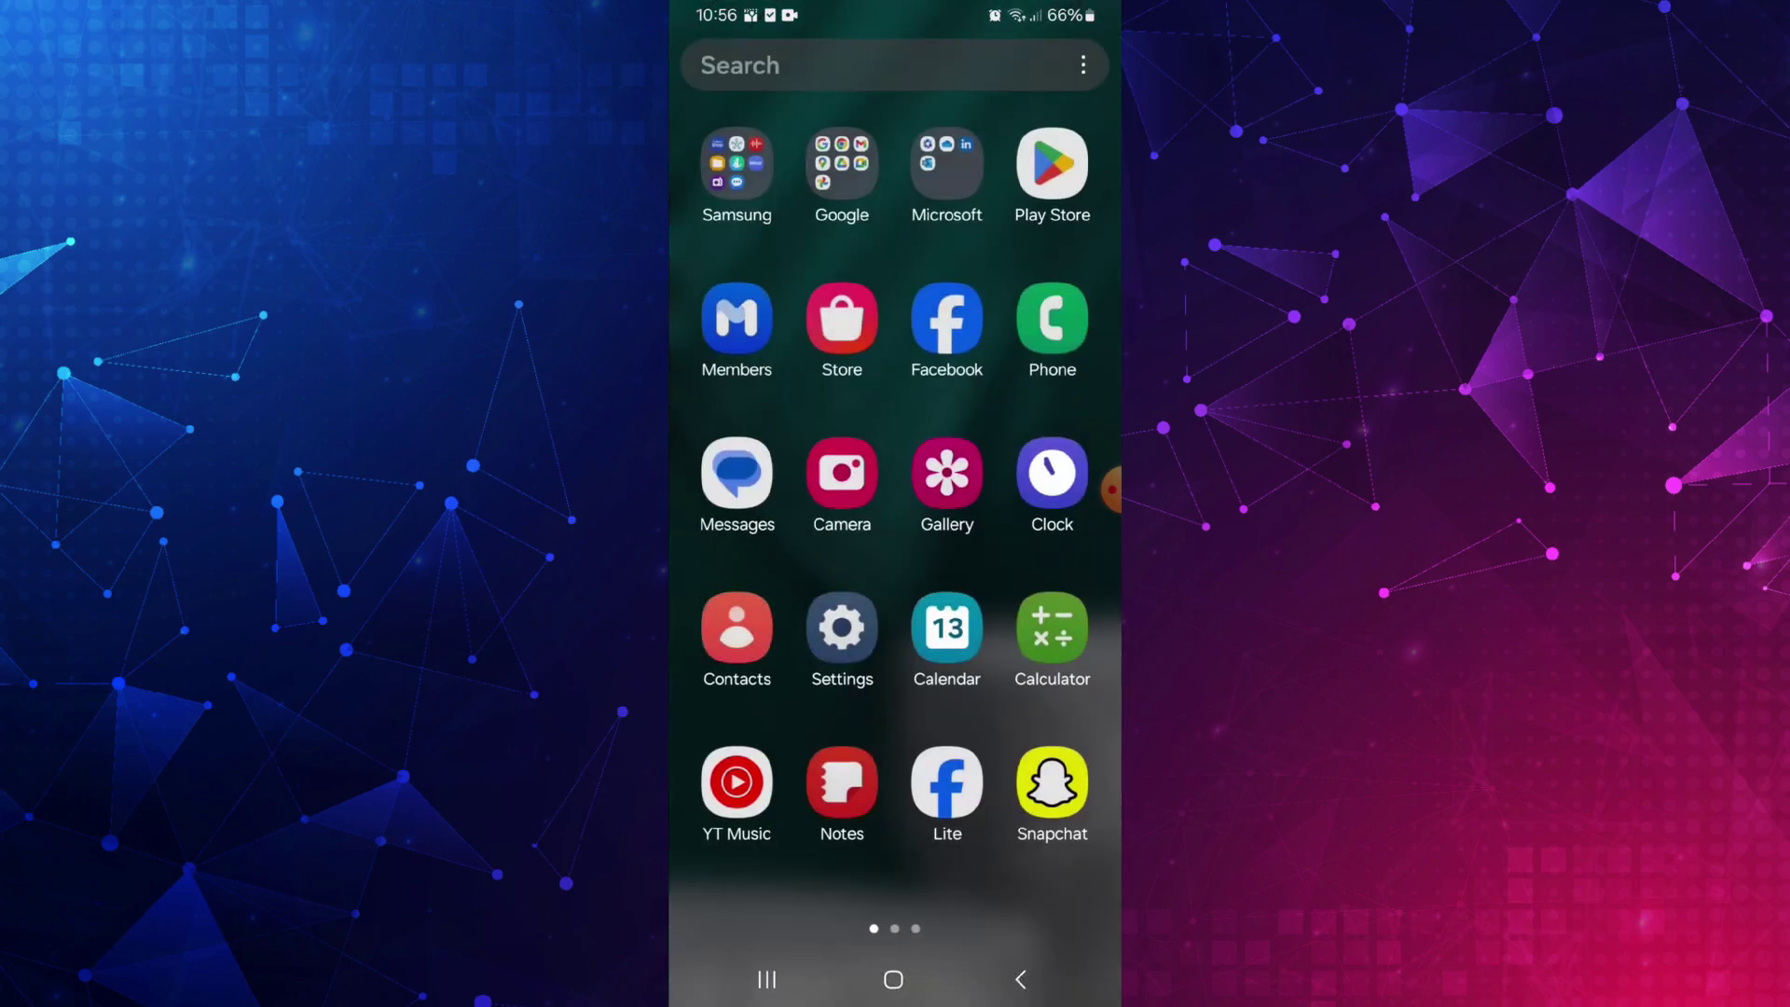
click(842, 630)
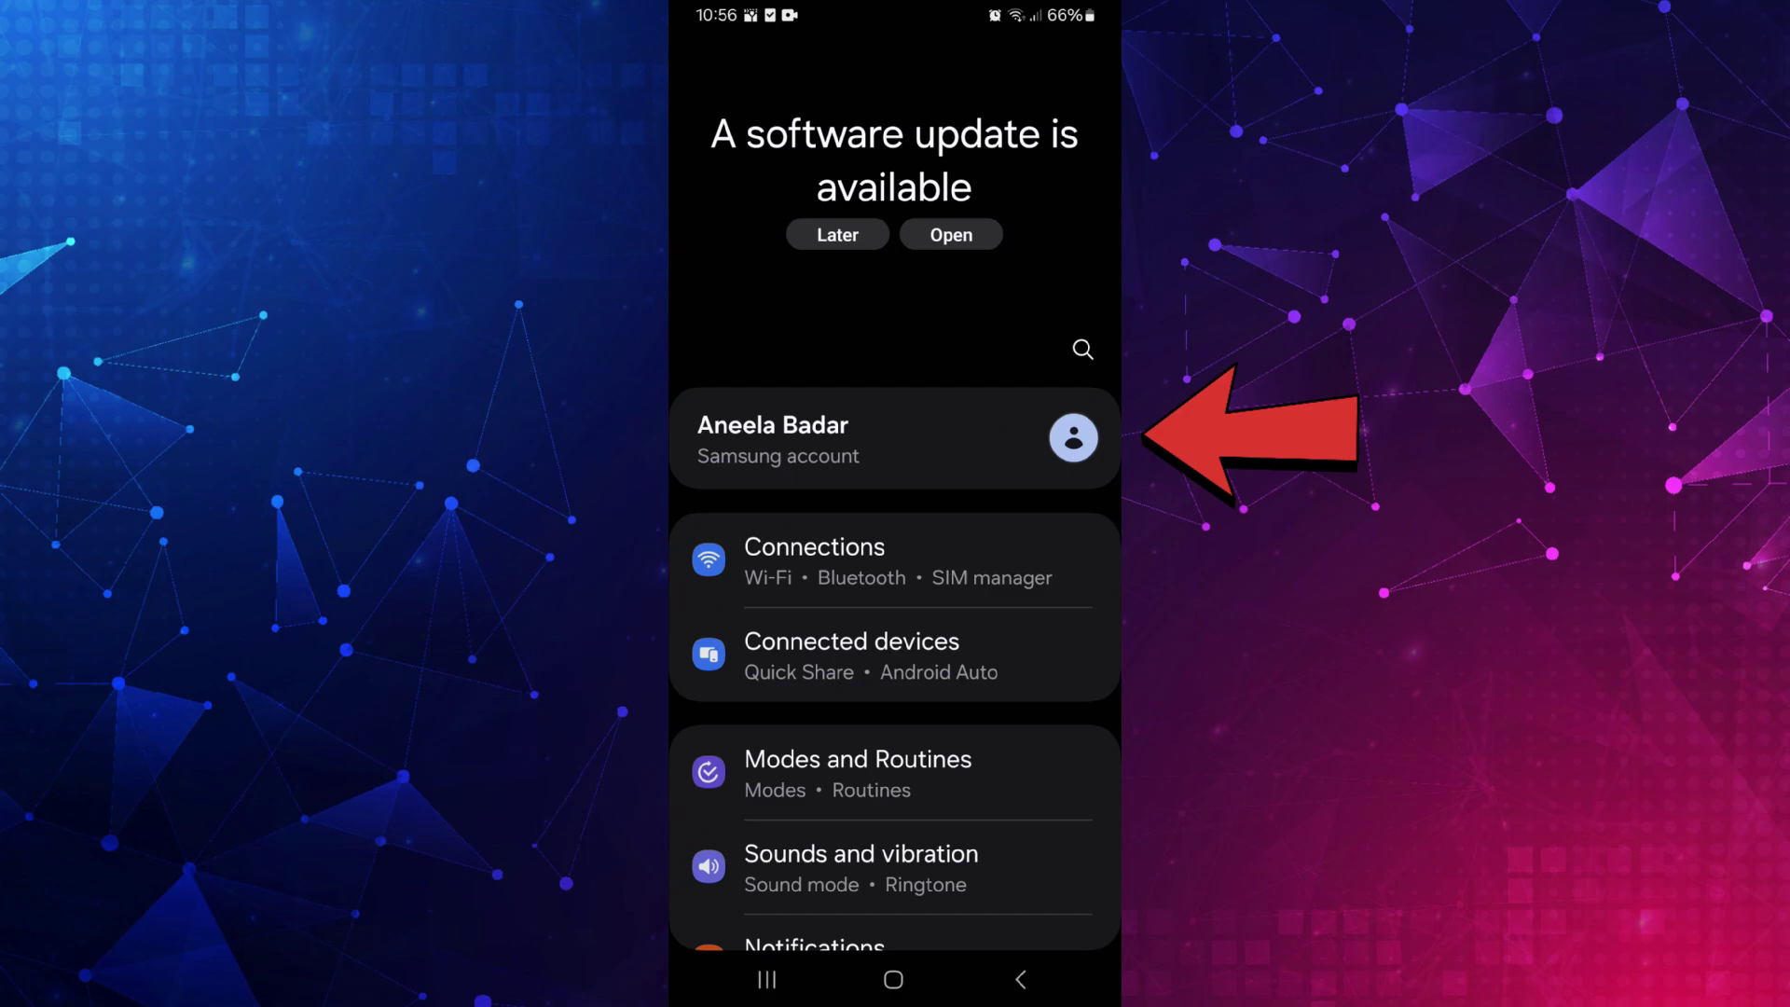
click(868, 440)
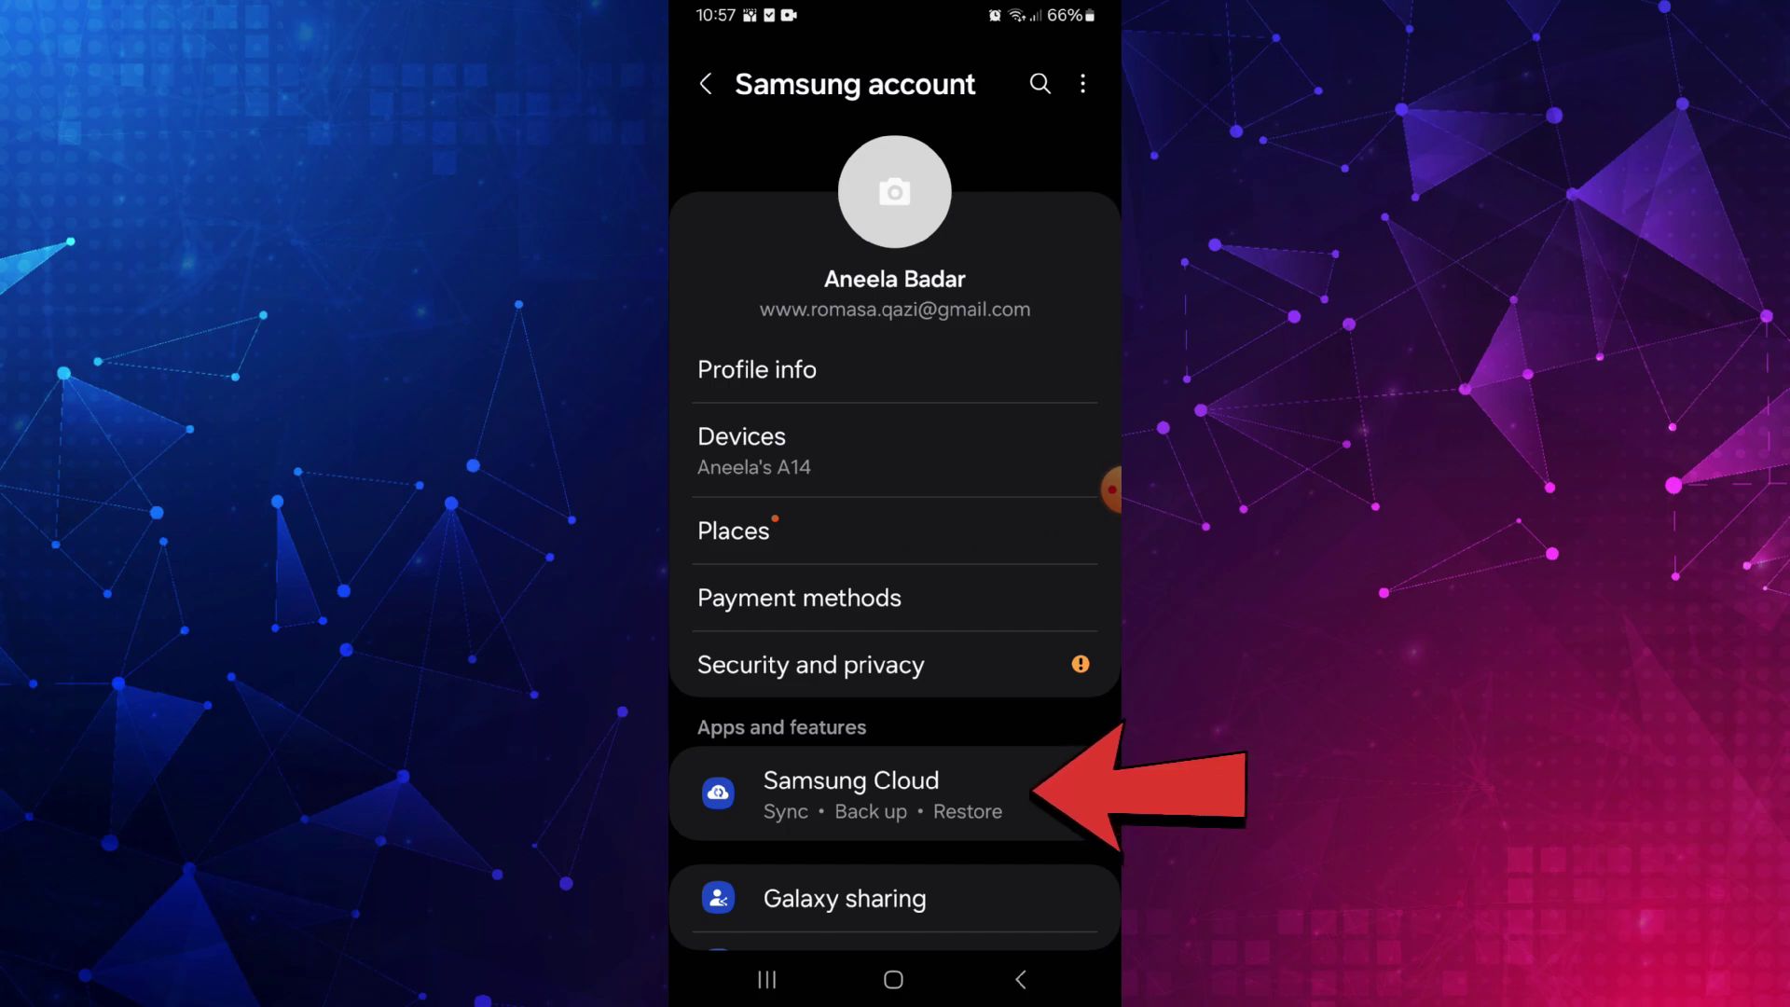
Step: Launch Samsung Cloud from Apps and features on the Samsung account page
click(852, 795)
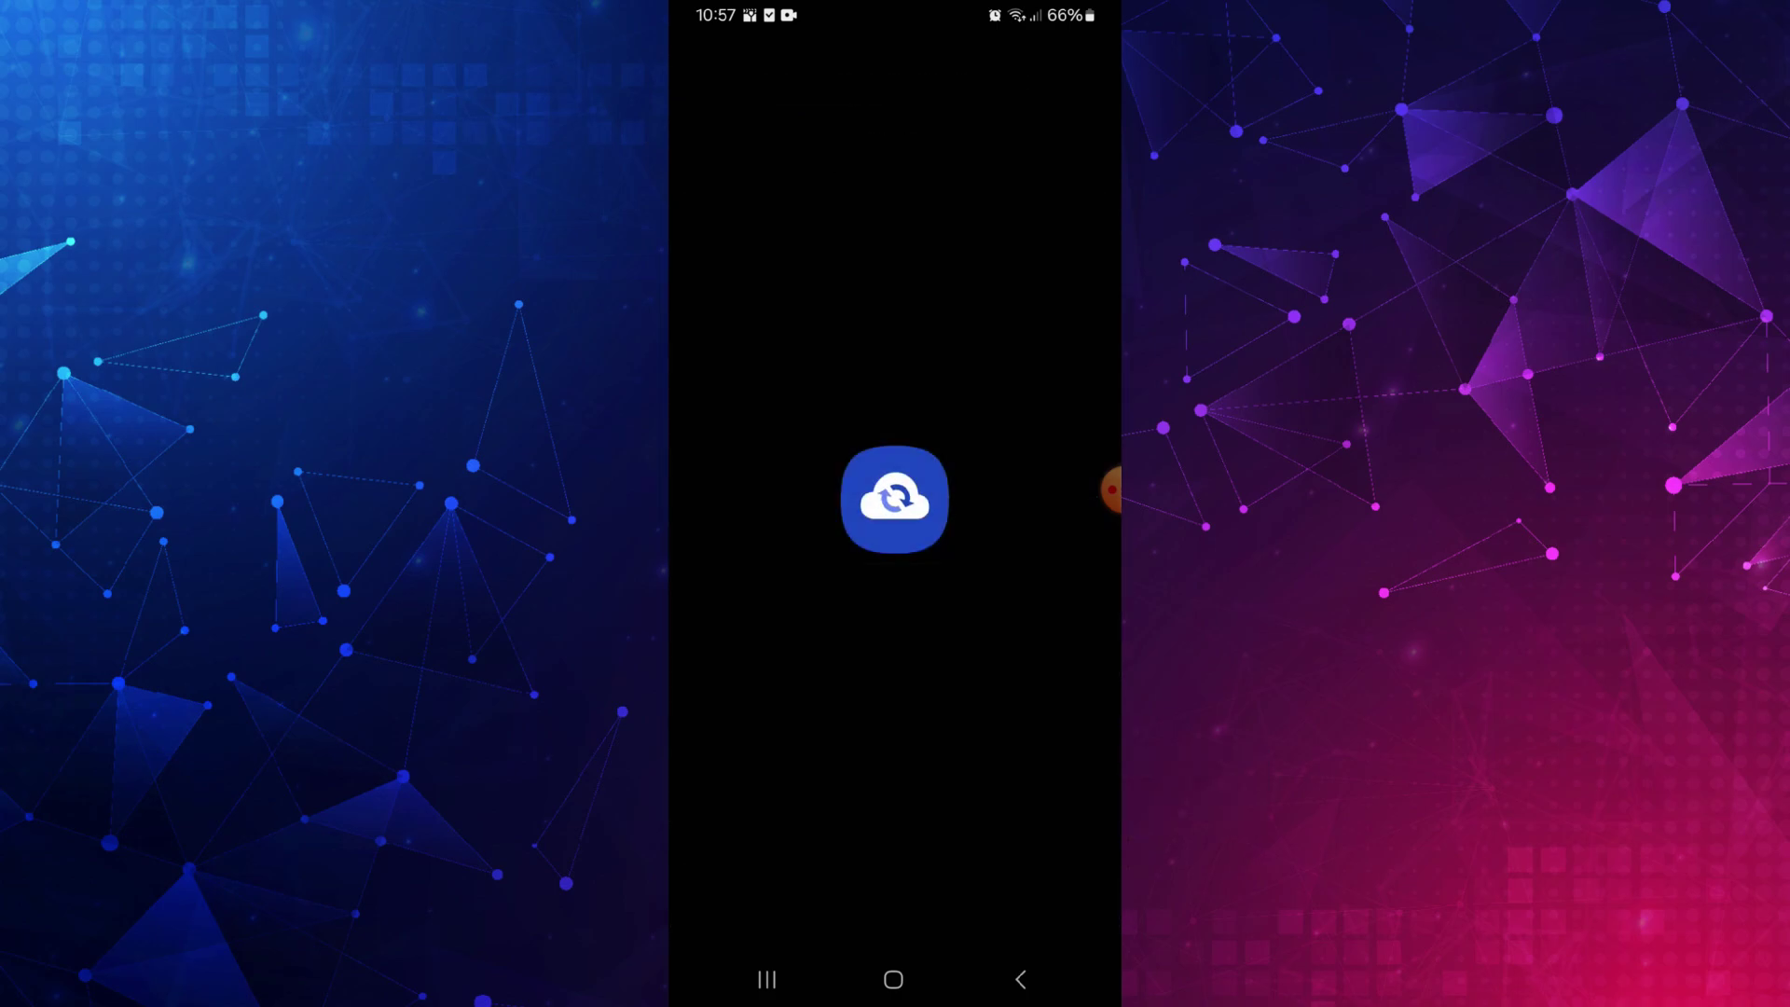